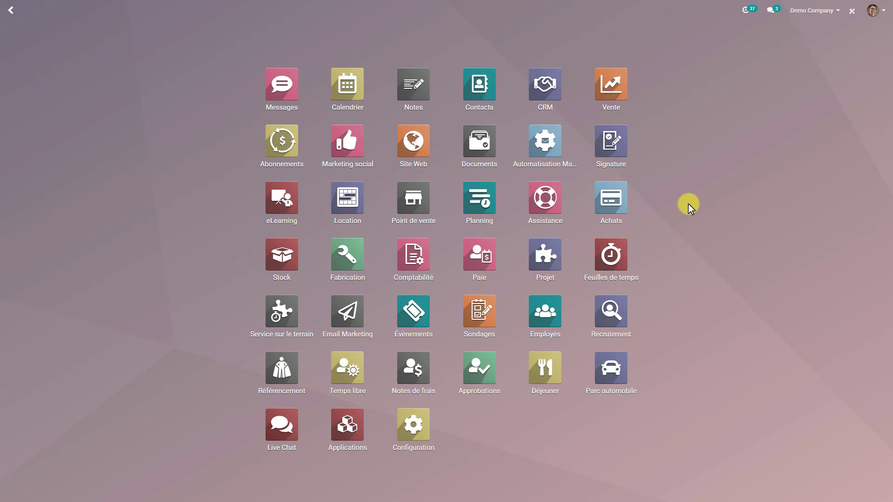
- Activate developer mode from the developer tools section of the general settings
click(415, 438)
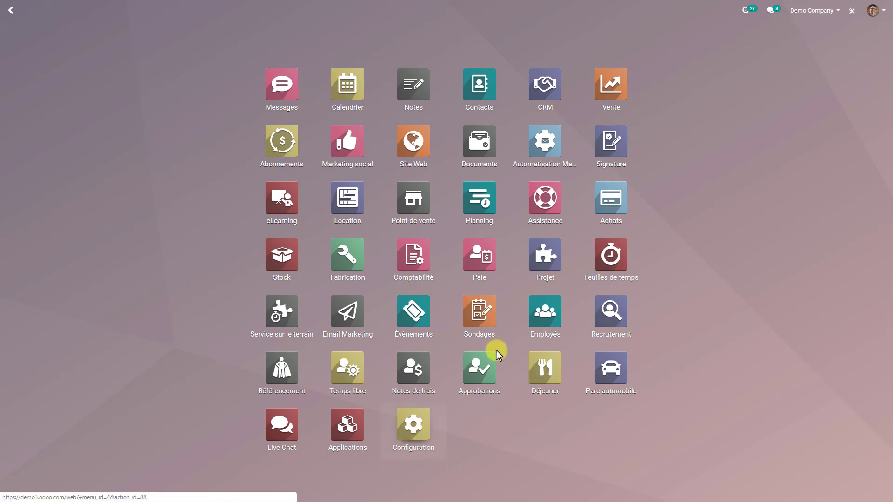
scroll(489, 344, down, 15)
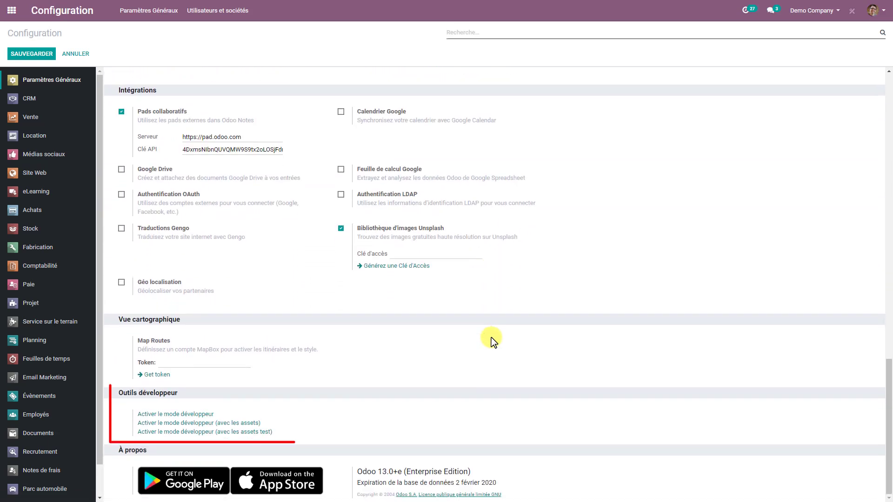
click(178, 414)
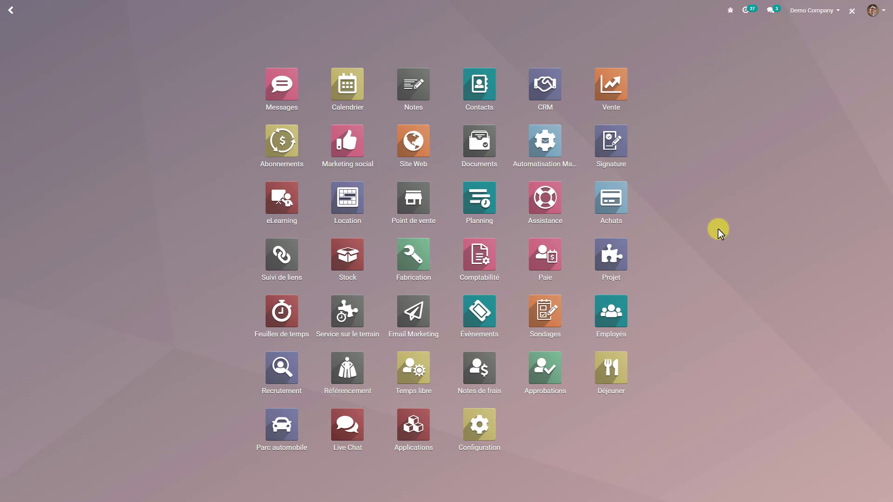
- Search the home screen for "séquence" and clear the search
text(séquence)
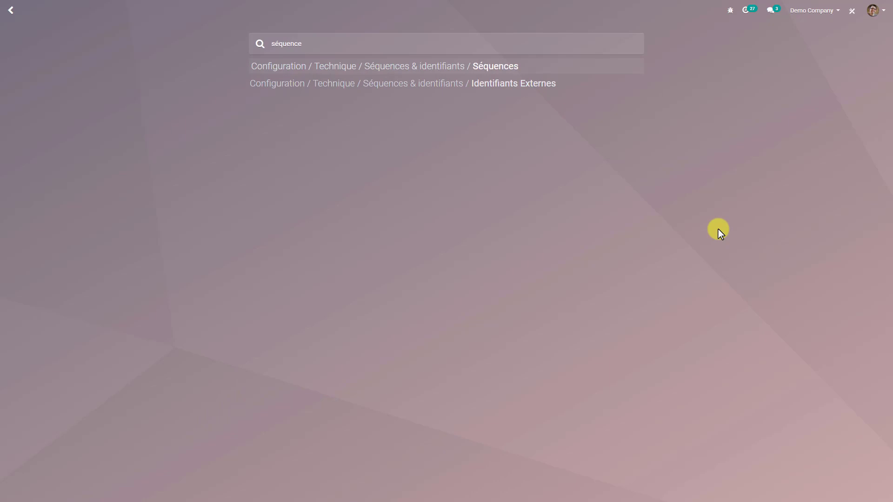
key(BackSpace)
key(BackSpace)
key(BackSpace)
key(BackSpace)
key(BackSpace)
key(BackSpace)
key(BackSpace)
key(BackSpace)
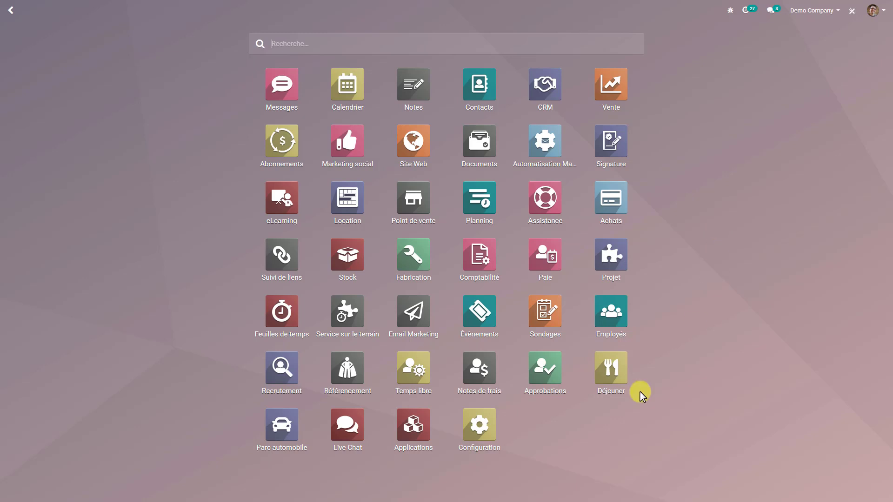
- Open the INV Sequence record from the list of sequences in the technical settings
click(470, 444)
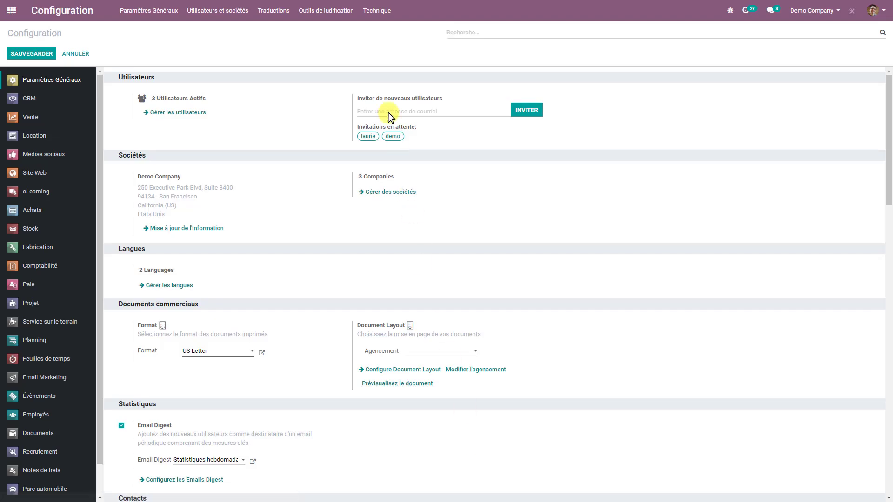
click(372, 11)
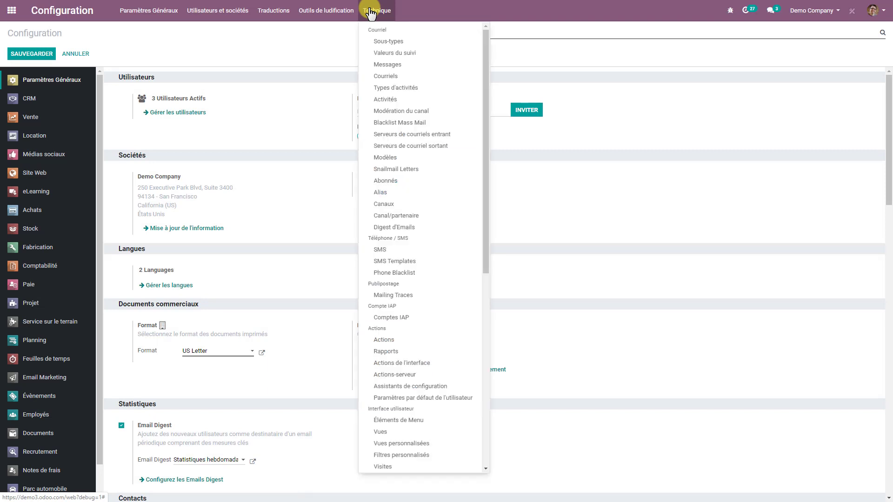
scroll(435, 246, down, 8)
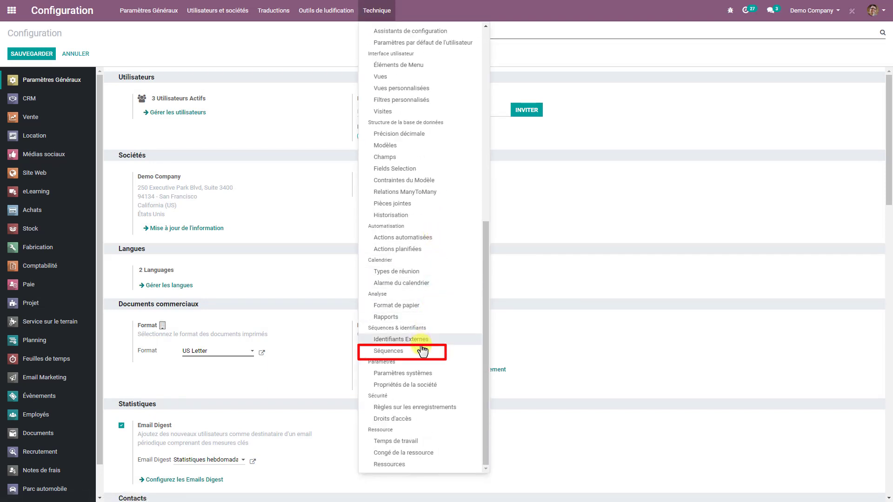
click(389, 351)
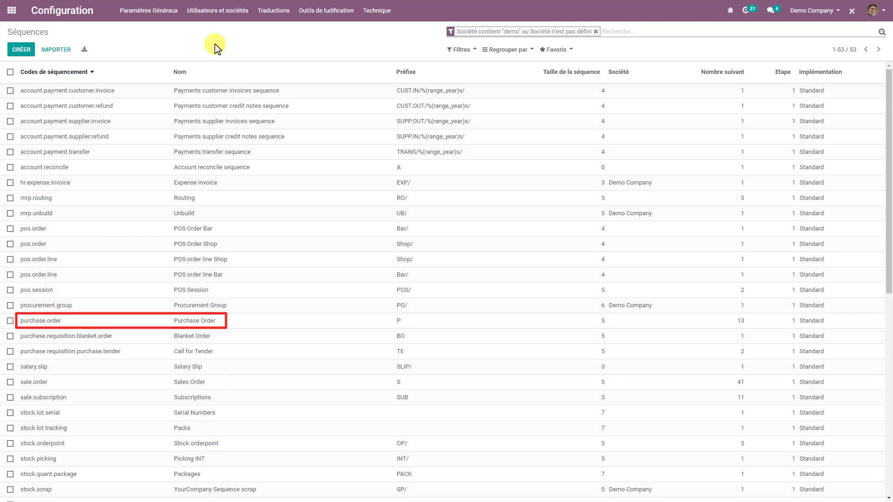
scroll(249, 153, down, 9)
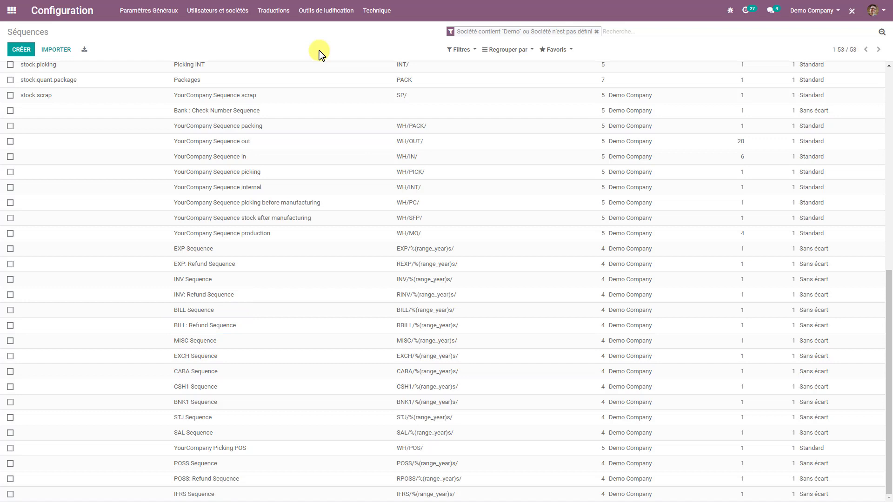
click(202, 281)
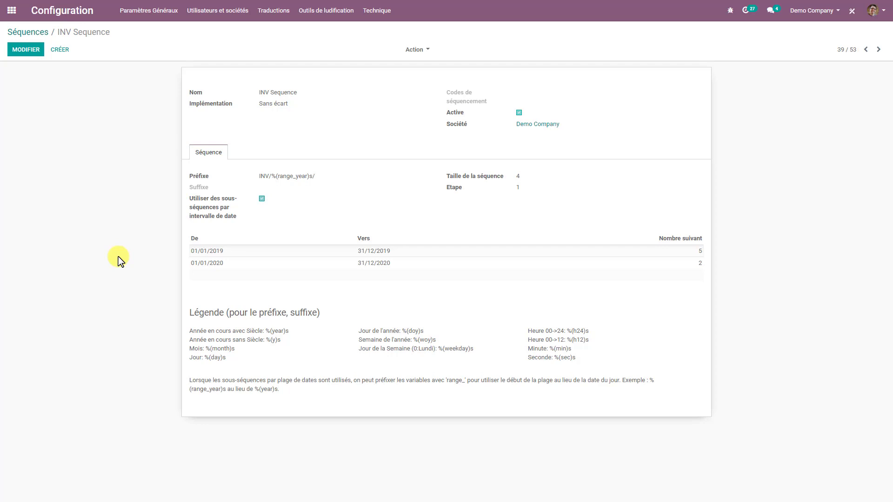
- Set the invoice sequence's suffix to %(y)s and save the record
click(31, 56)
click(278, 192)
text(%(y)s)
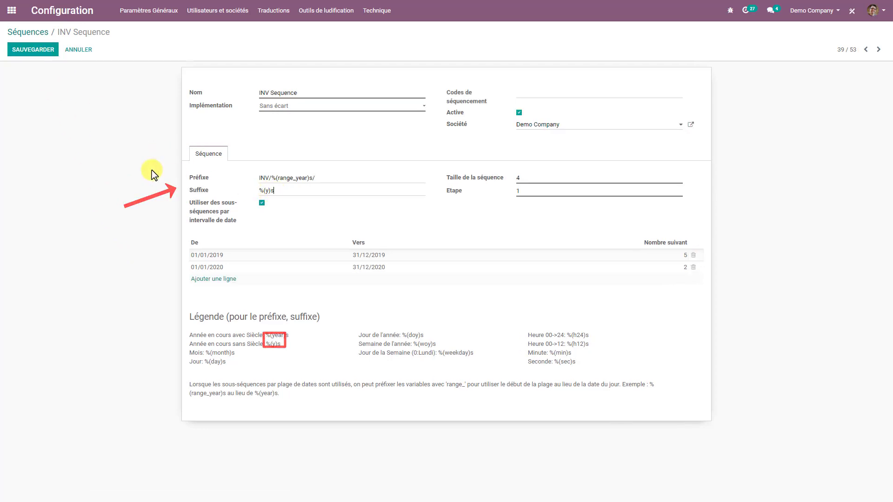
key(alt+s)
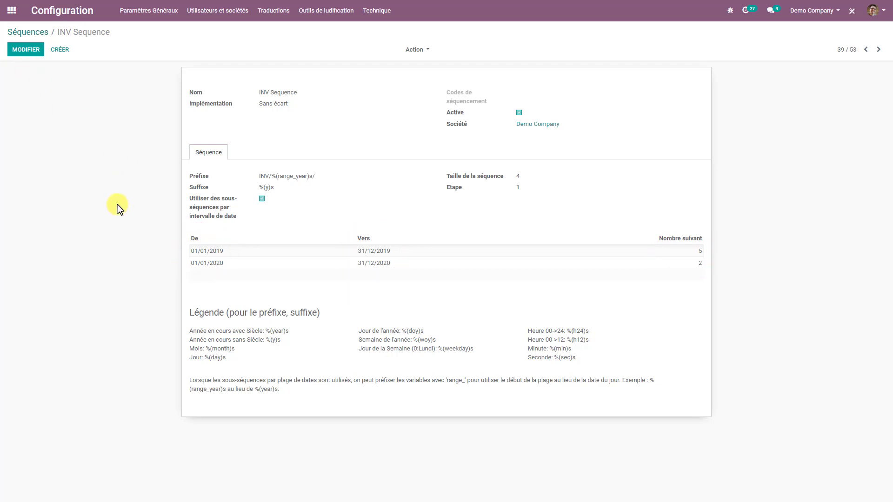
- Try adding a date-range line and turning off sub-sequences per date range in the INV sequence
click(26, 52)
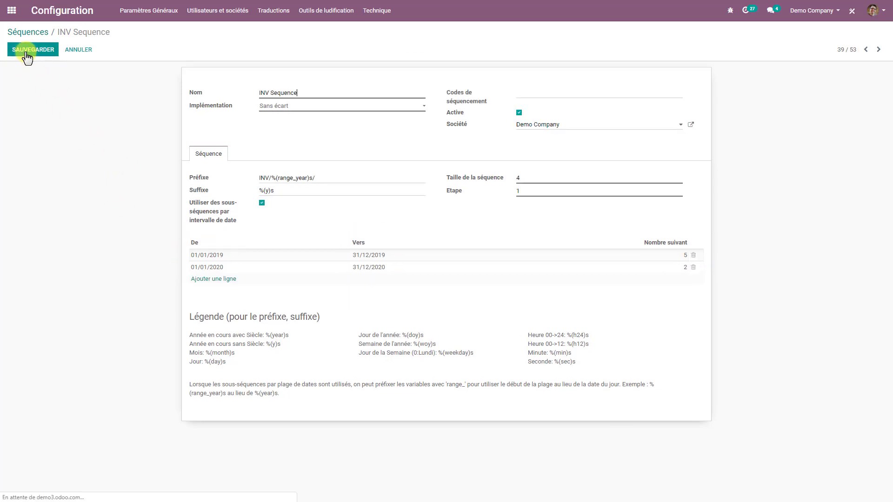
click(215, 279)
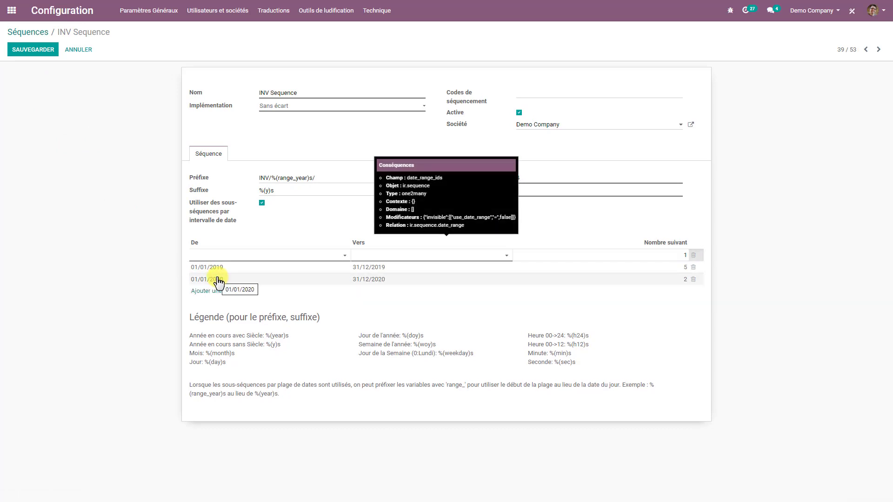
click(167, 256)
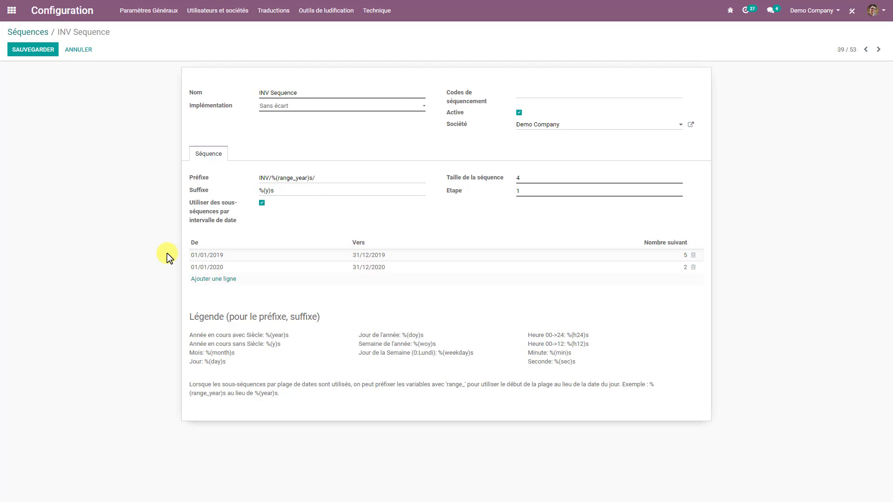
click(261, 203)
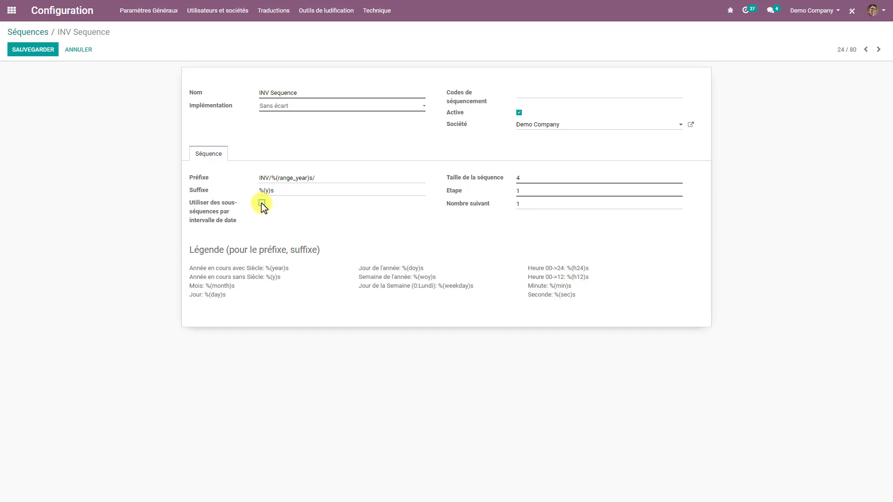
click(261, 204)
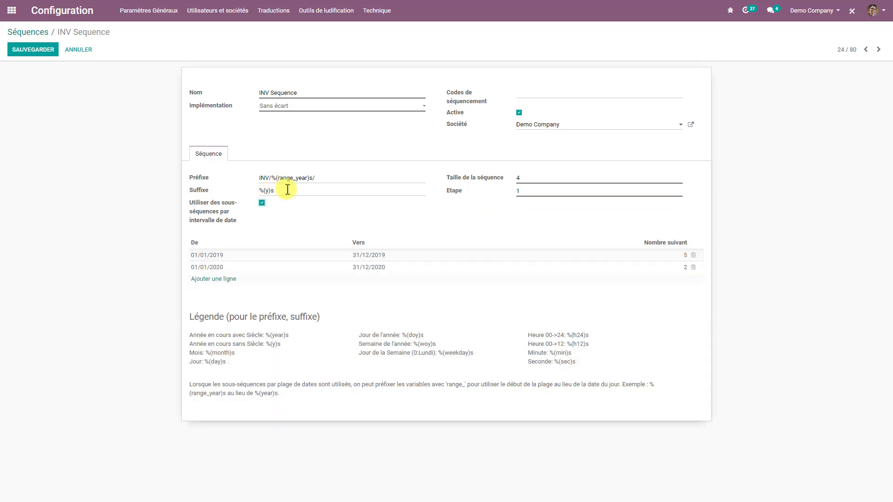
- Clear the sequence's suffix and change its prefix to FAC/%(range_year)s/
drag(284, 191, 218, 189)
key(BackSpace)
double_click(265, 181)
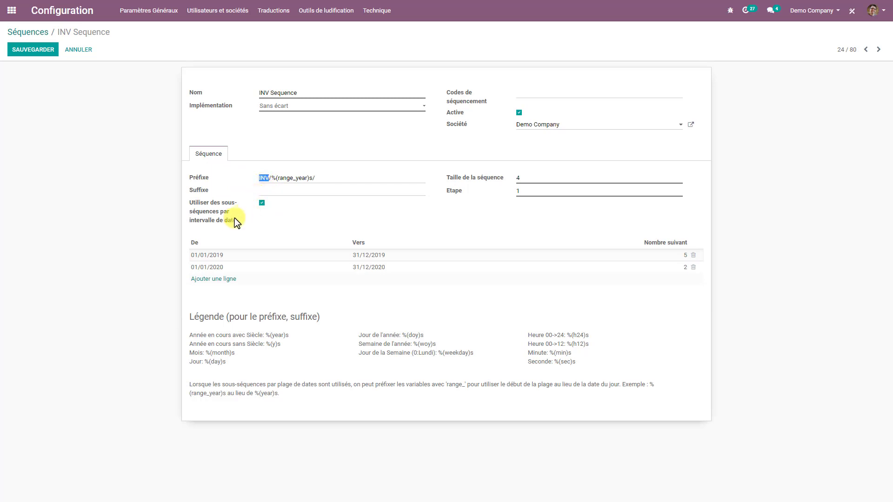
text(FAC)
- Set the sequence size to 5 and add a date range from 01/01/2021 to 31/12/2021
drag(544, 181, 456, 183)
text(5)
click(204, 280)
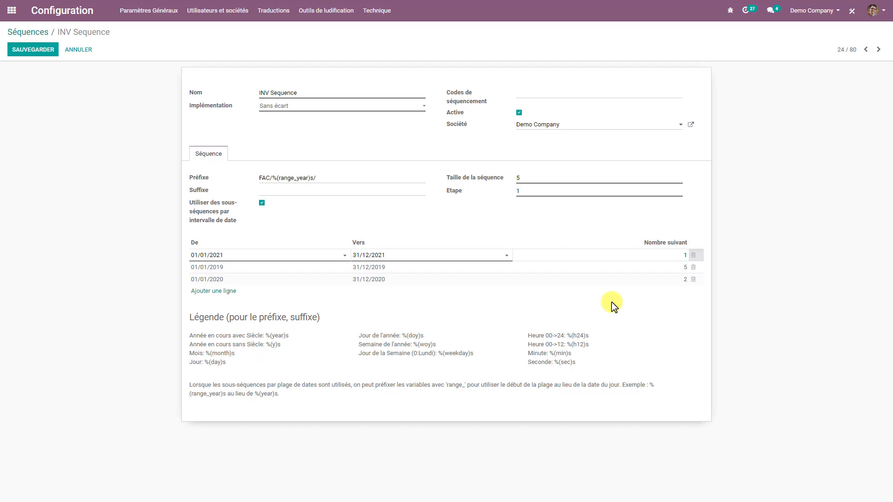
- Create a new customer invoice in Comptabilité with Deco Addict as the client
click(19, 10)
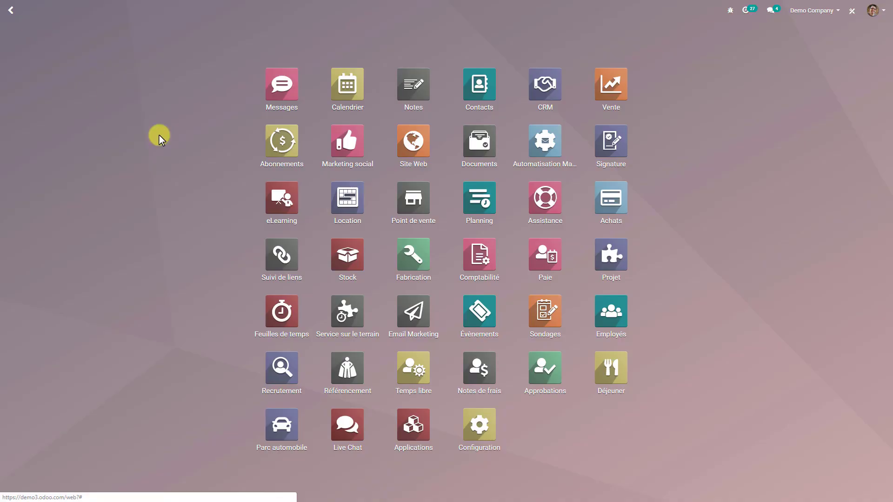
click(480, 279)
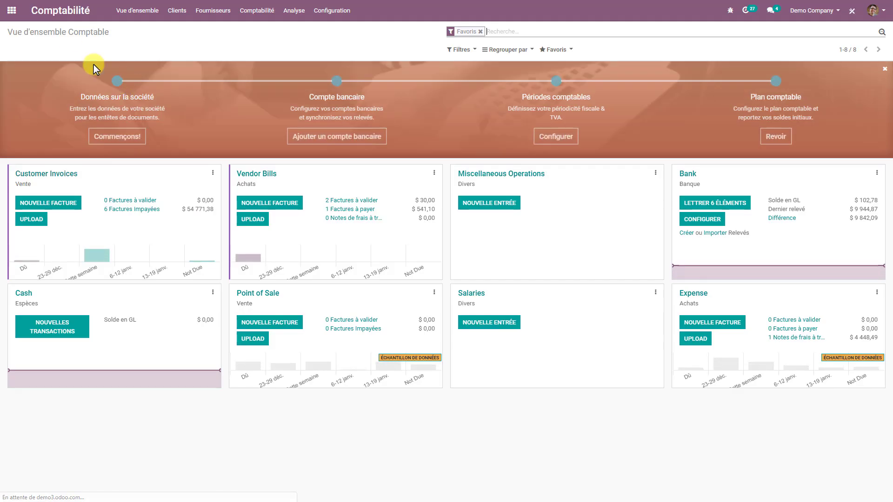
click(171, 18)
click(182, 33)
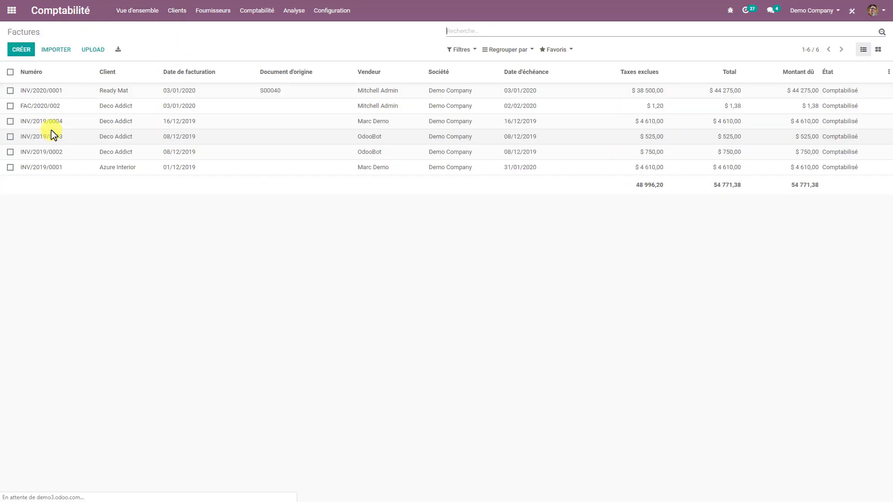
click(24, 50)
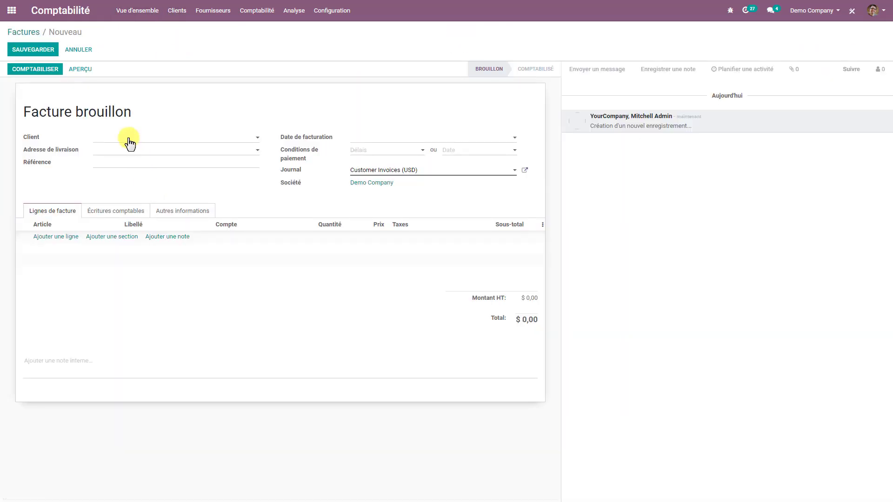
click(128, 140)
click(128, 152)
- Set the invoice date to 27/04/2021
click(372, 138)
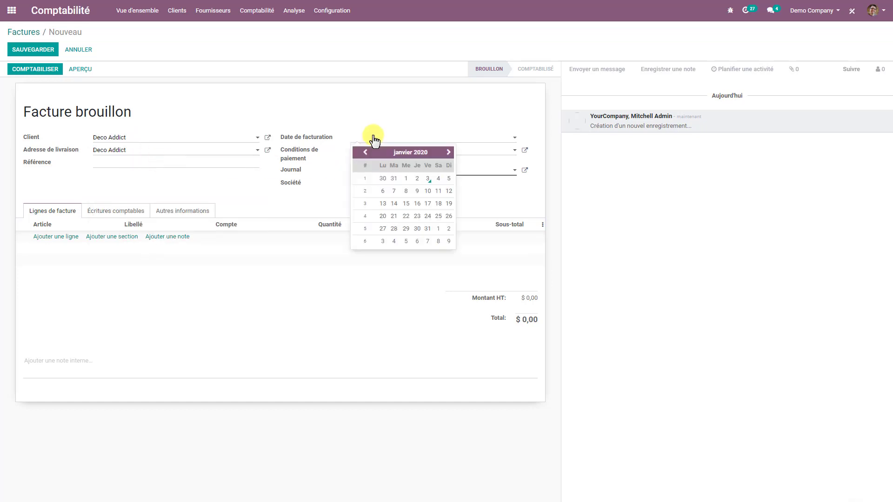
click(423, 153)
click(421, 151)
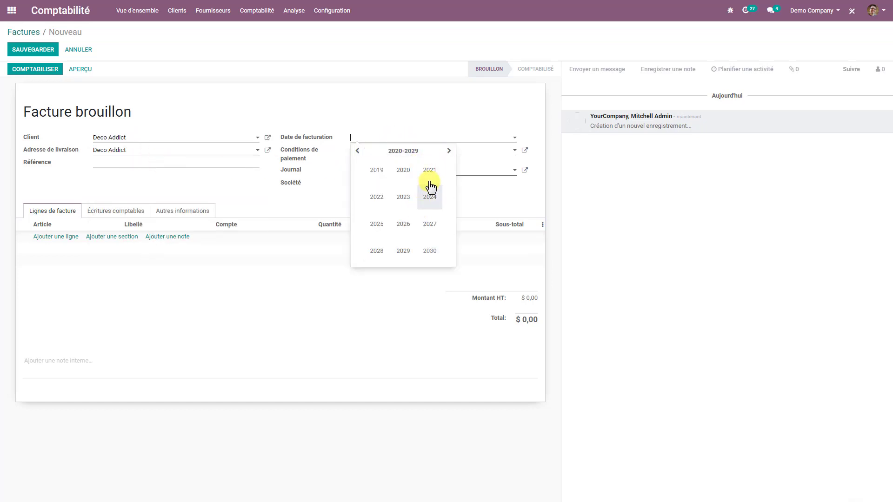
click(429, 170)
click(379, 197)
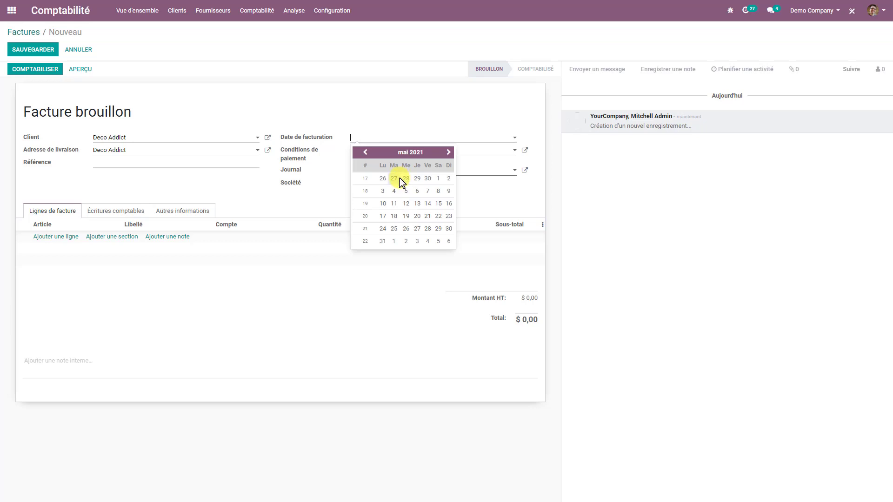
click(389, 227)
- Add the product [CONS_0001] Marqueur pour Tableau Blanc as an invoice line, then save and post the invoice
click(49, 239)
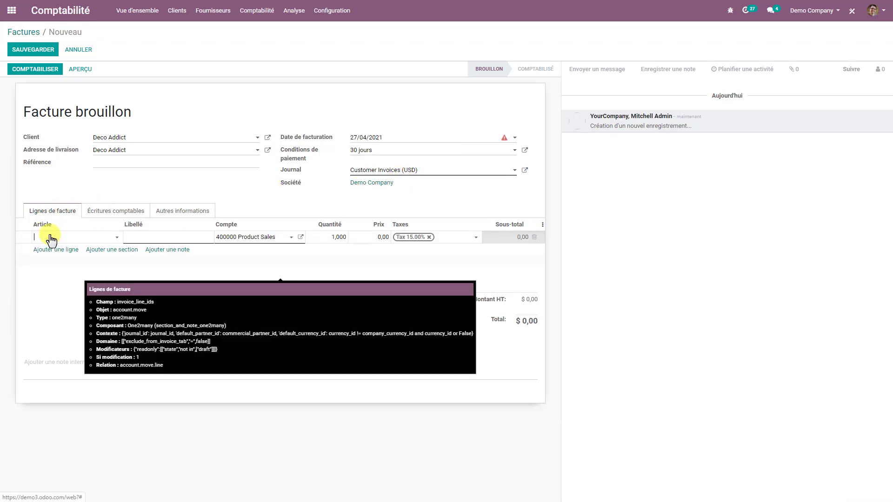
click(52, 242)
click(53, 247)
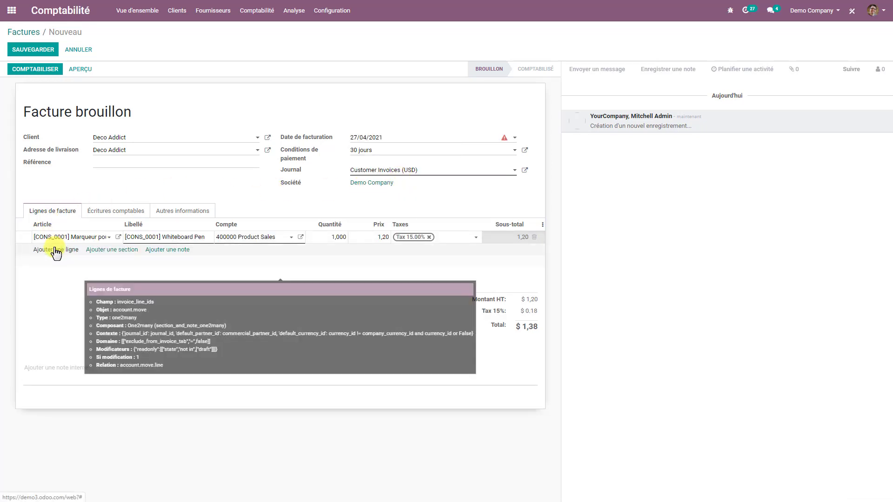
click(31, 50)
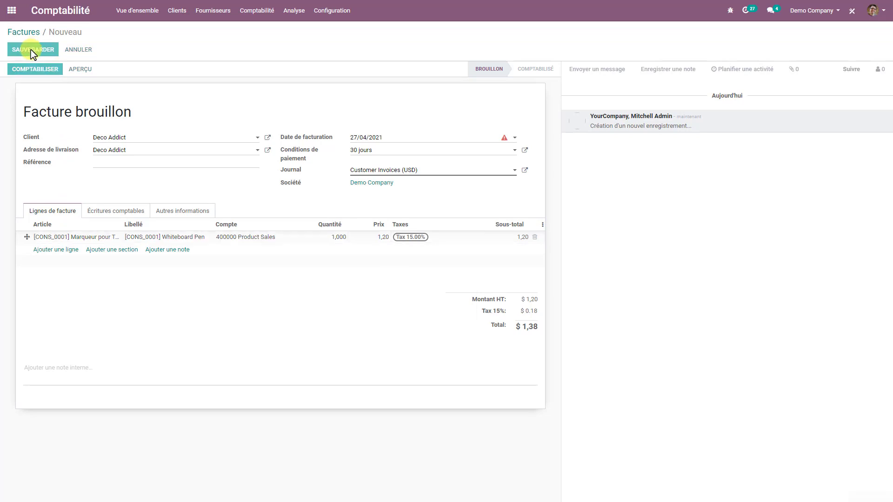
click(31, 70)
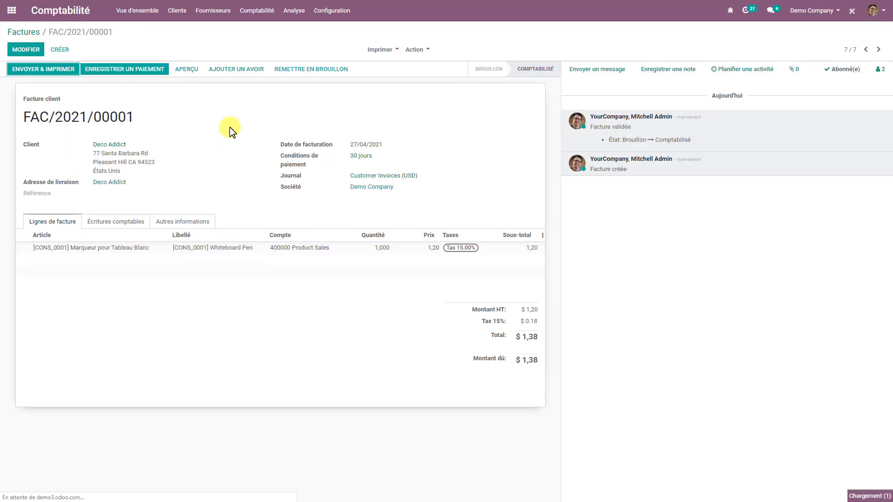